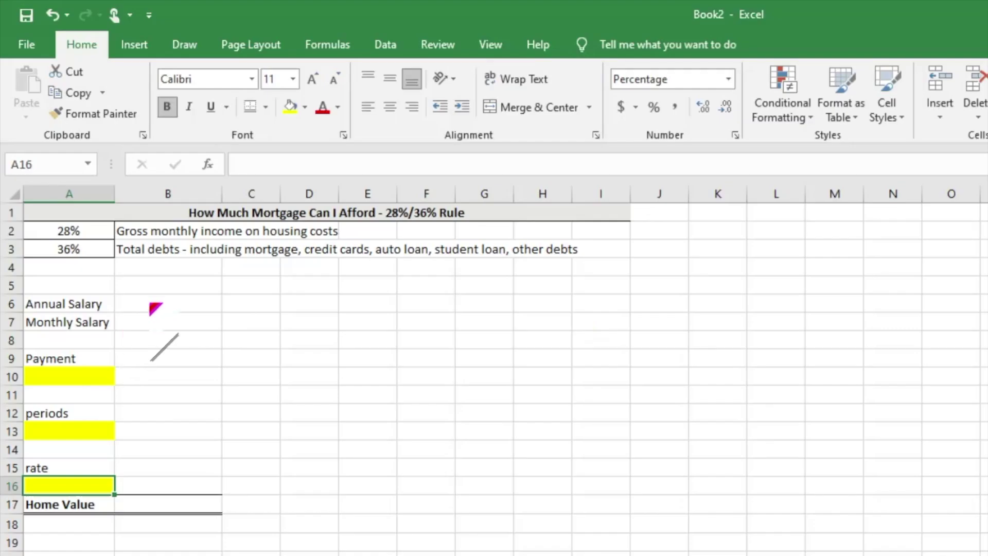
- Enter the $80,000 annual salary in B6
click(107, 191)
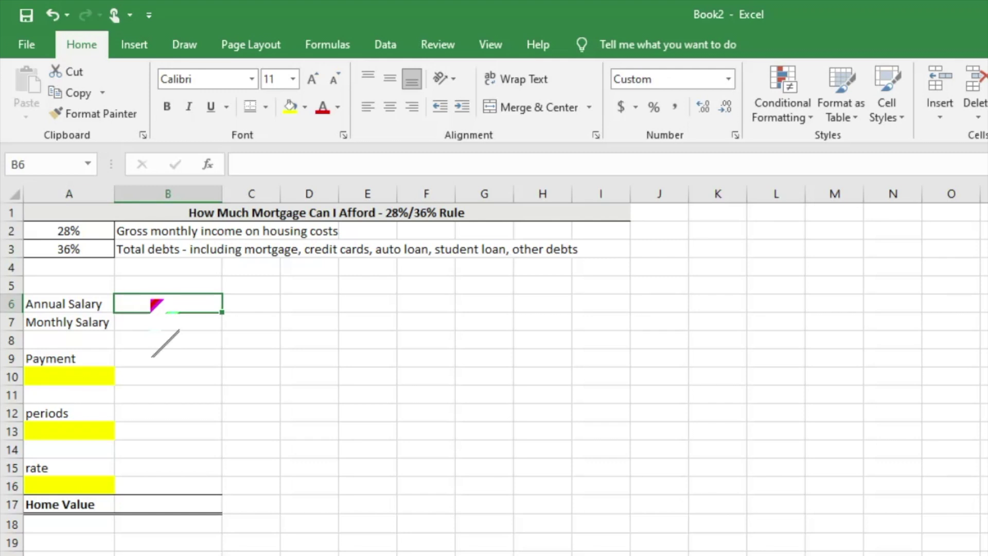
text(80000)
key(Return)
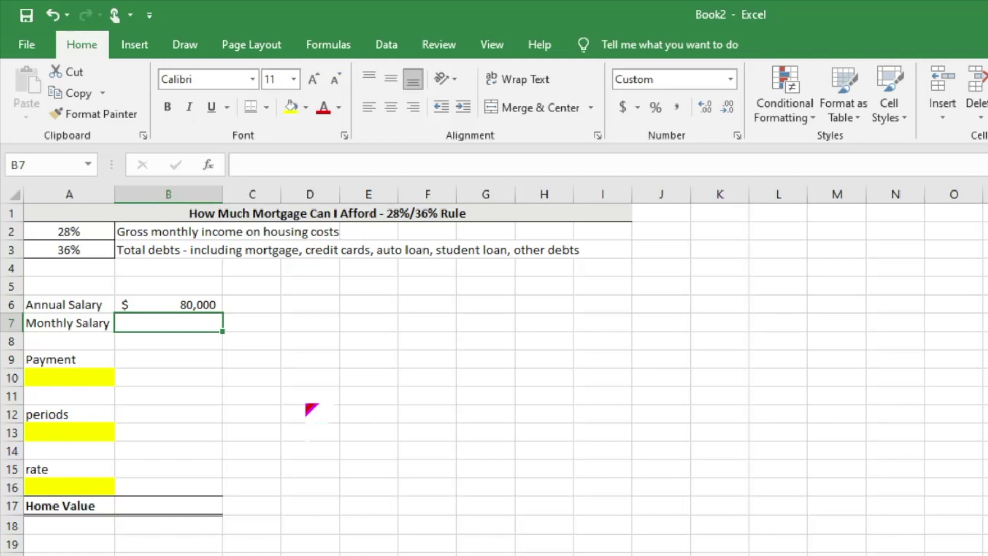
- Make Monthly Salary in B7 equal =B6/12, showing $6,667
text(=)
key(Up)
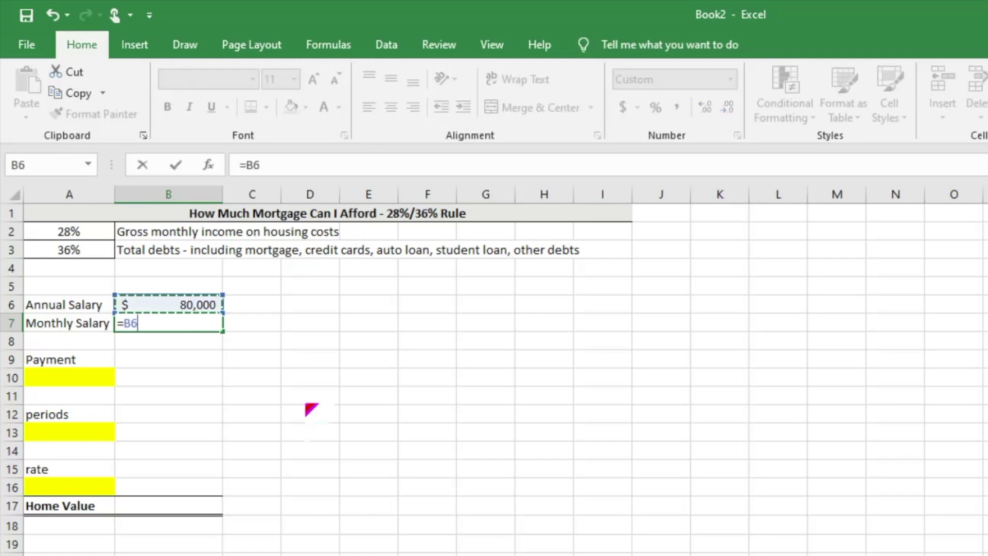
text(/12)
key(ctrl+Return)
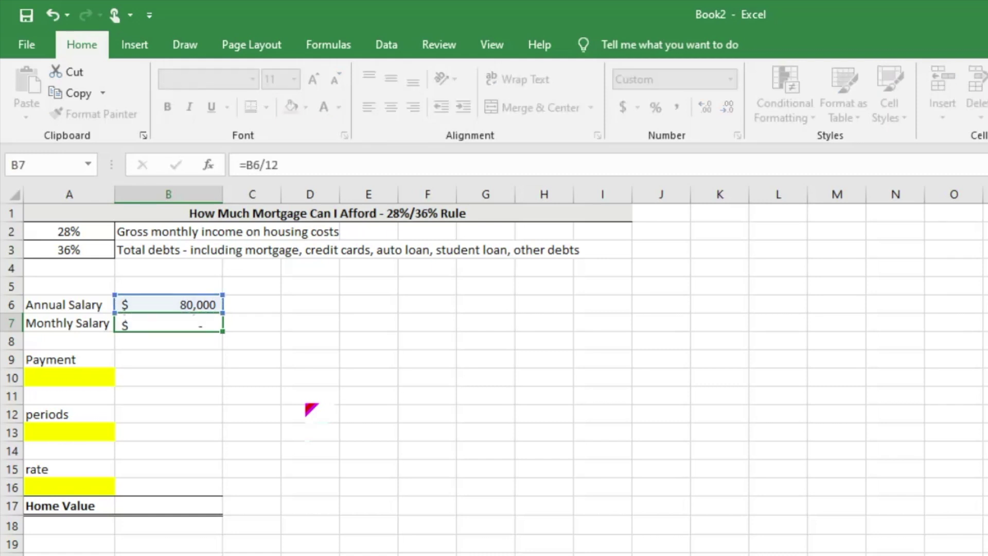
key(Return)
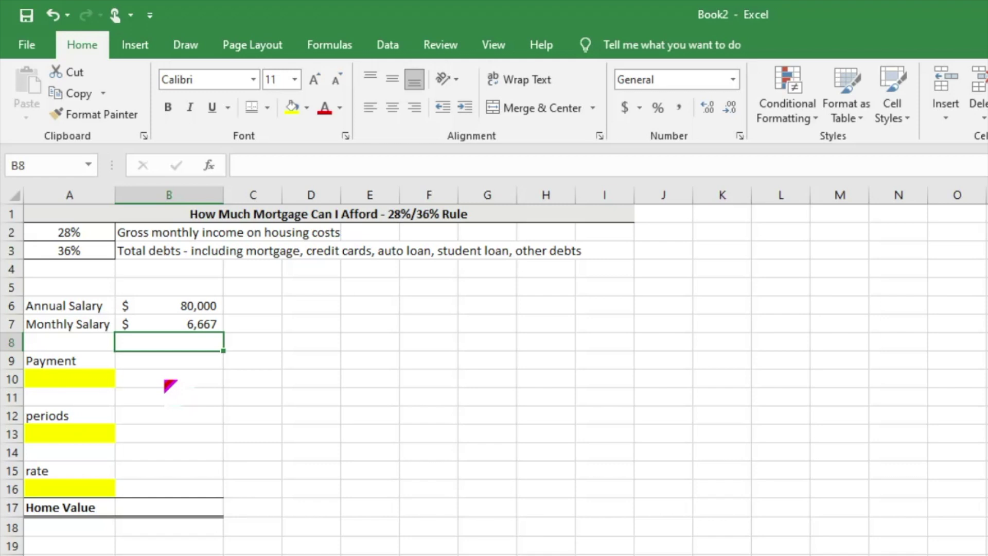
- Set the payment share in A10 to 28%
click(162, 357)
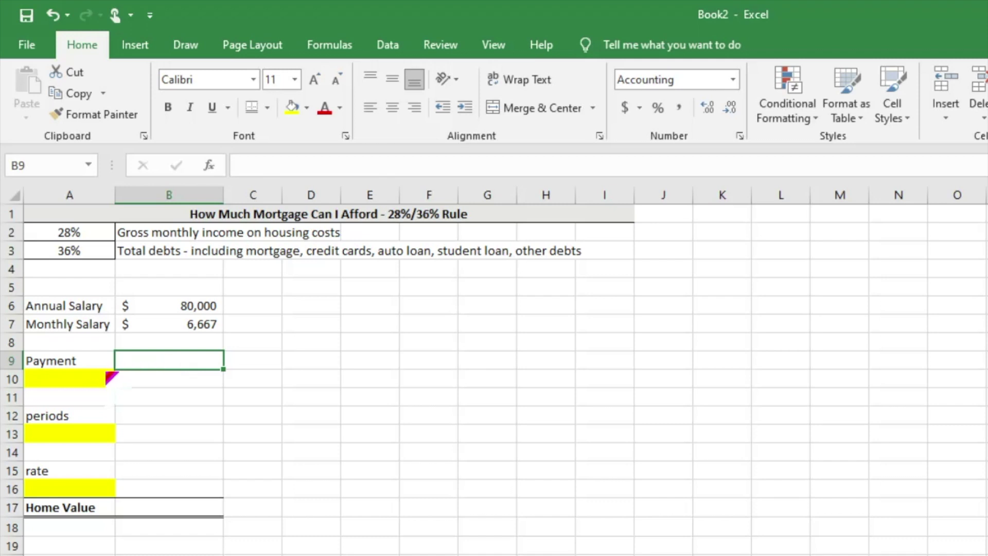
click(101, 375)
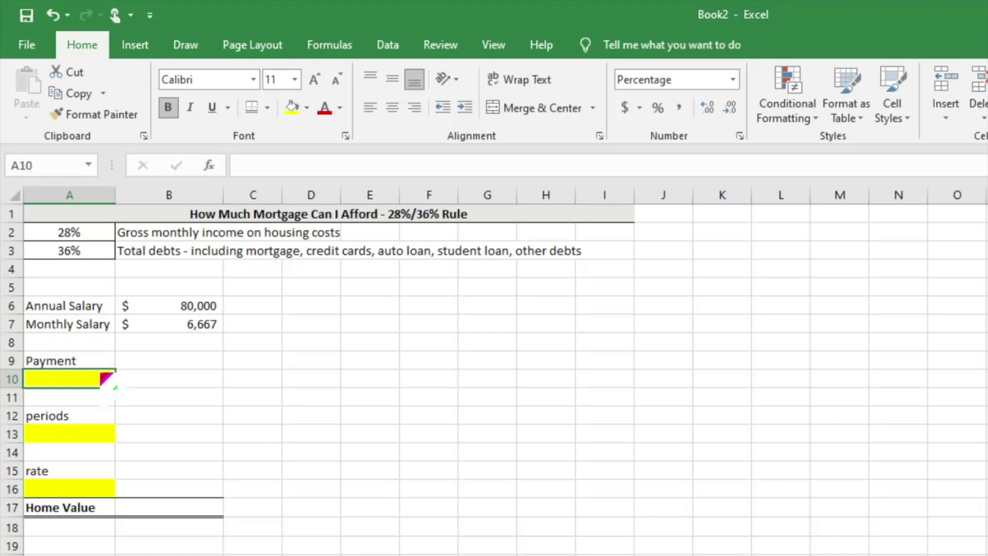
text(28%)
key(Tab)
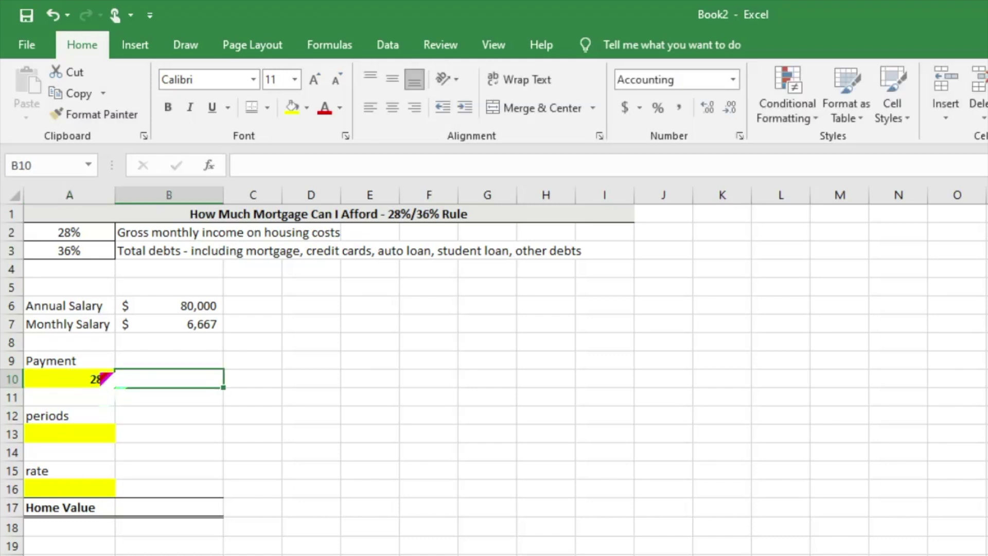
- Make Payment in B9 equal =B7*A10, showing $1,866.67
click(126, 355)
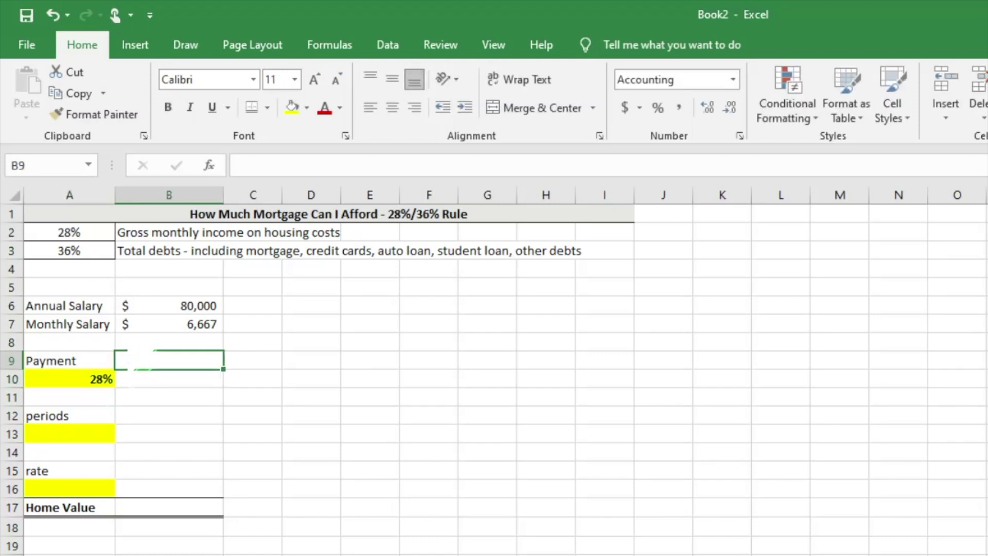
text(=)
click(146, 317)
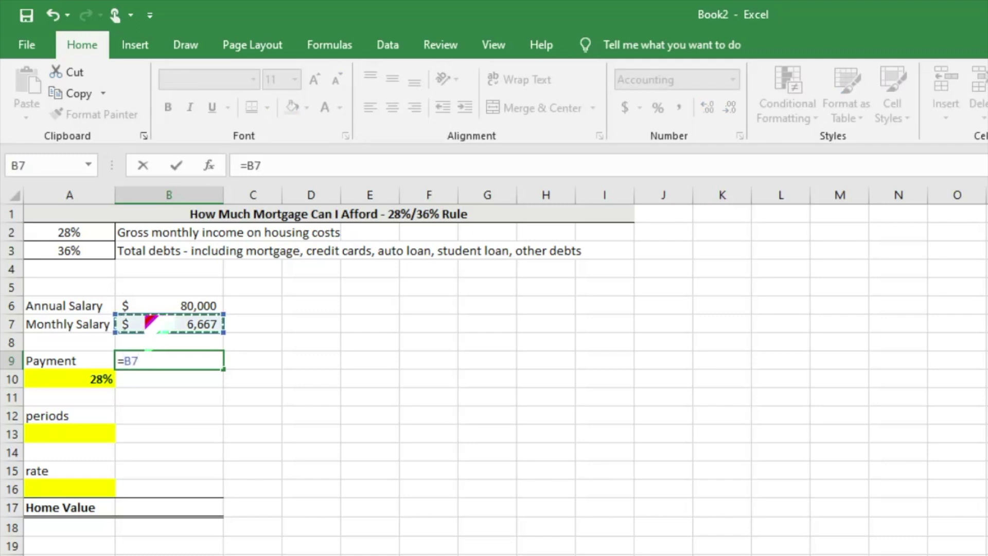
text(*)
click(97, 379)
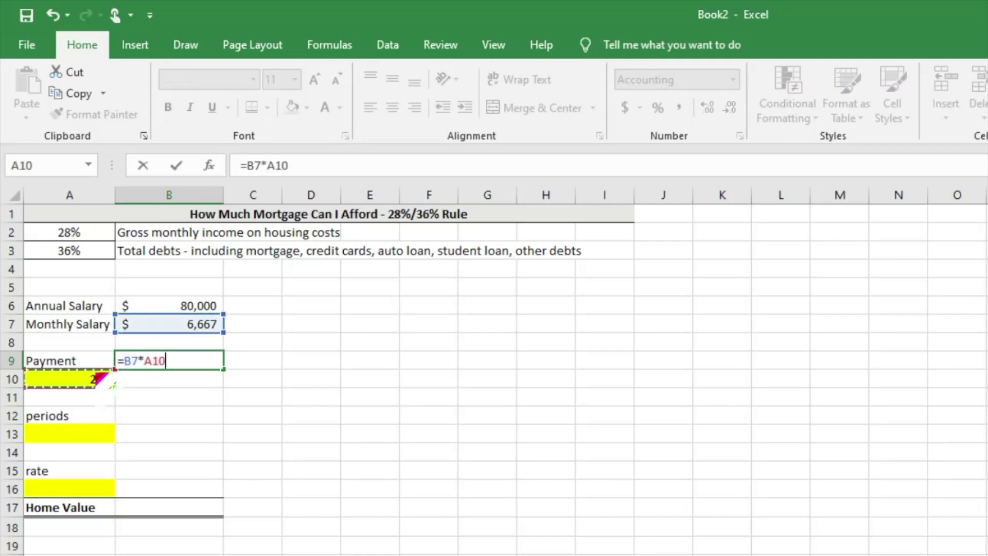
key(ctrl+Return)
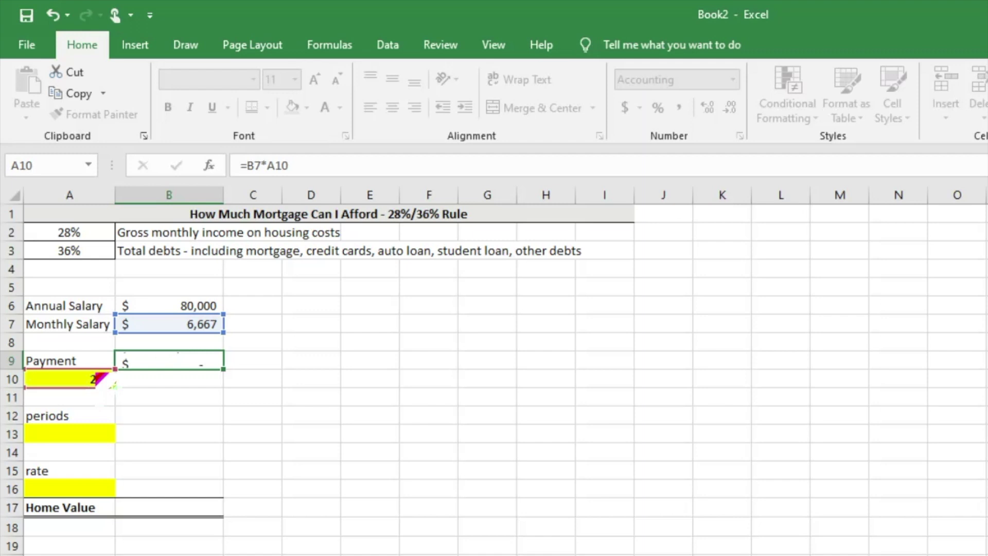
key(Return)
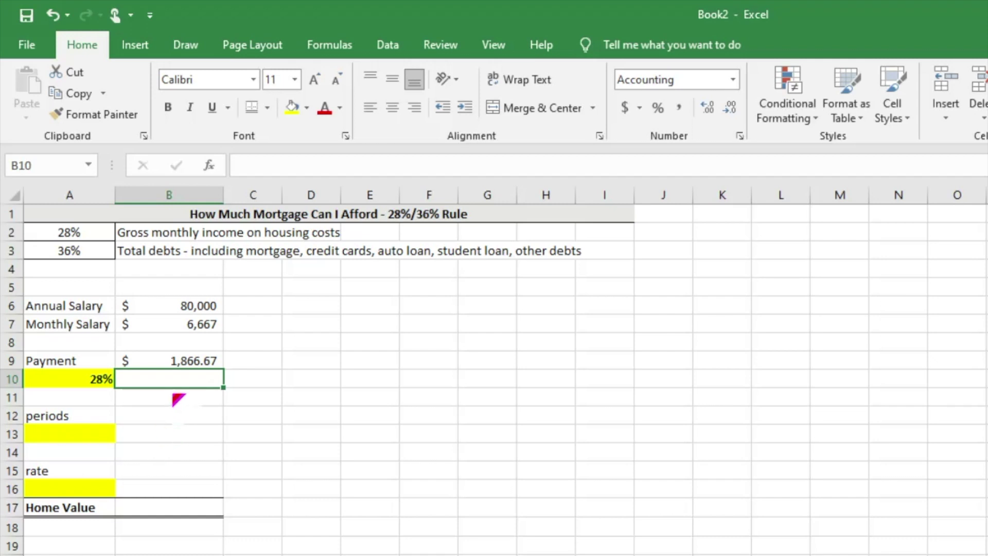
- Enter 30 years in A13 and make B12 =A13*12, giving 360 periods
click(54, 431)
text(30)
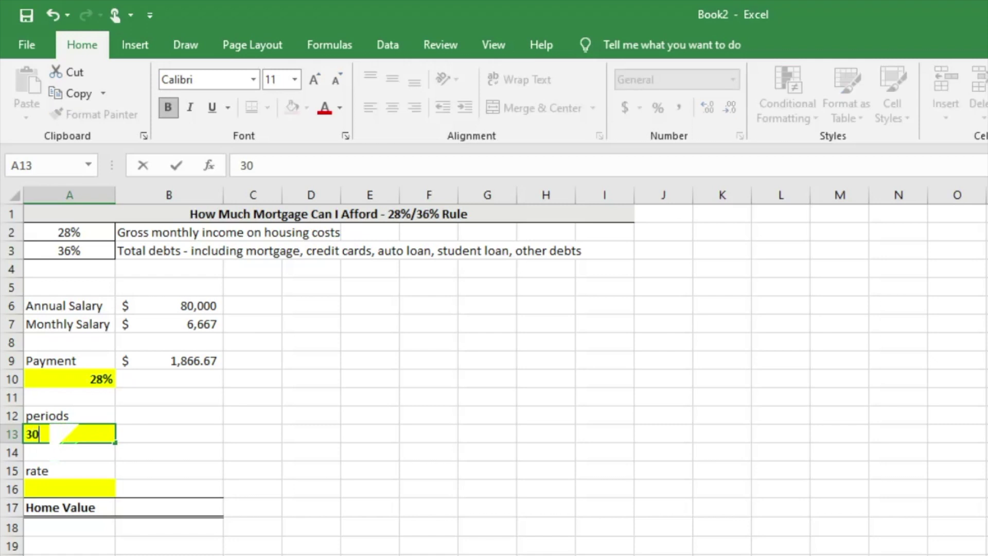
click(127, 414)
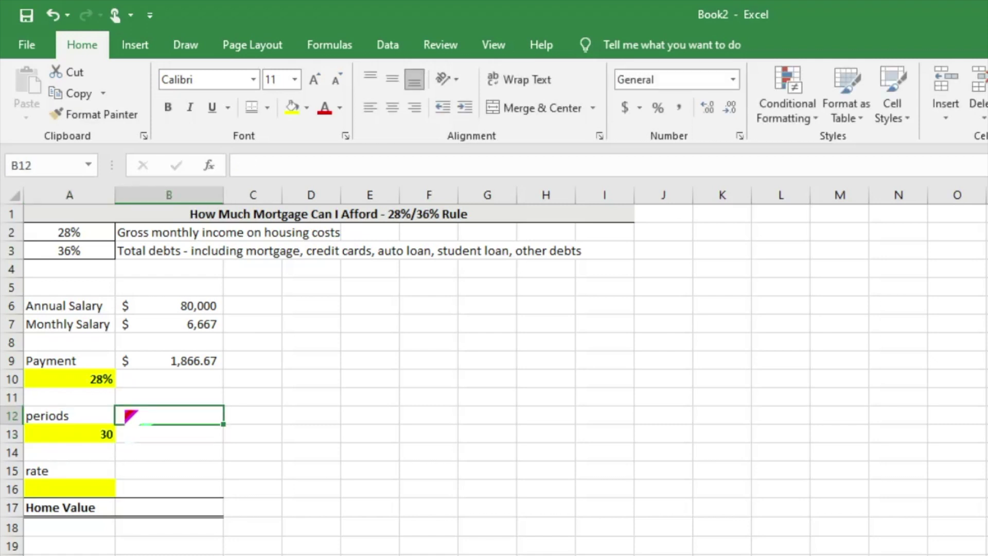
text(=)
click(100, 434)
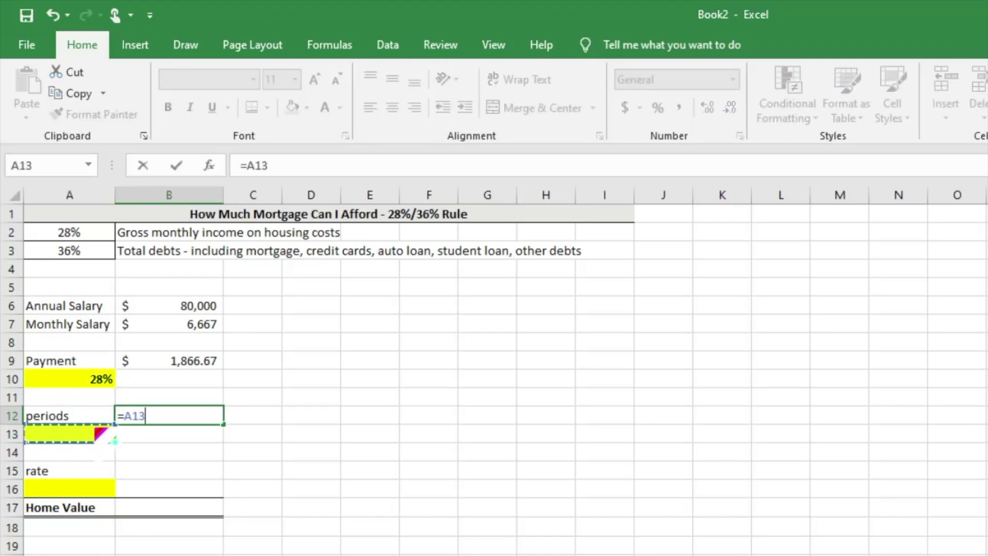
text(*12)
key(Return)
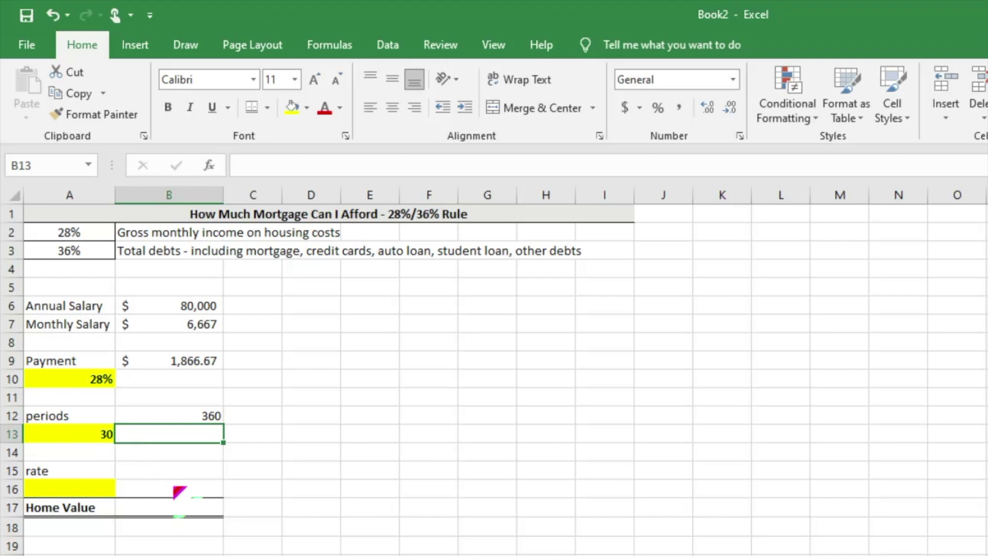
- Enter a 3.5 interest rate in A16, displayed with one decimal as 3.5%
click(160, 468)
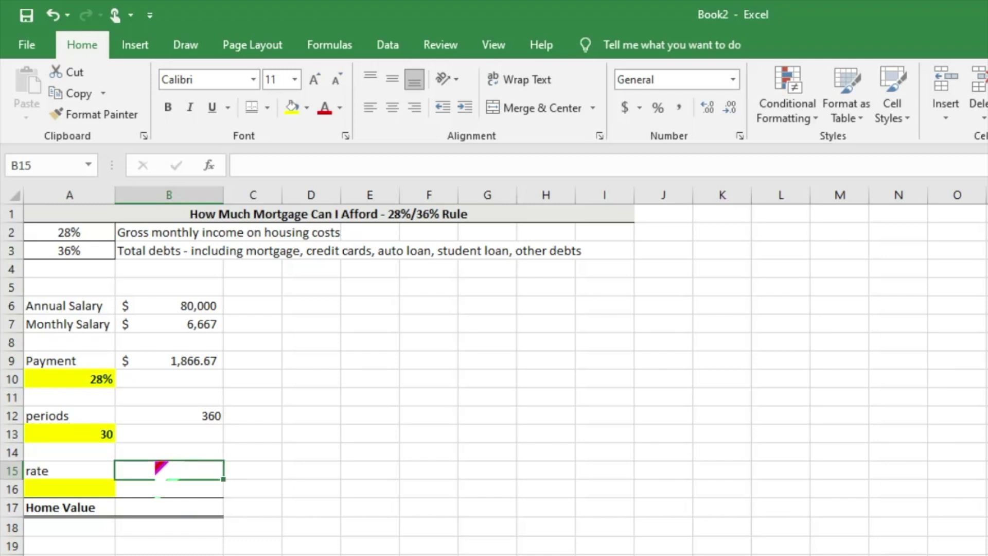
key(Return)
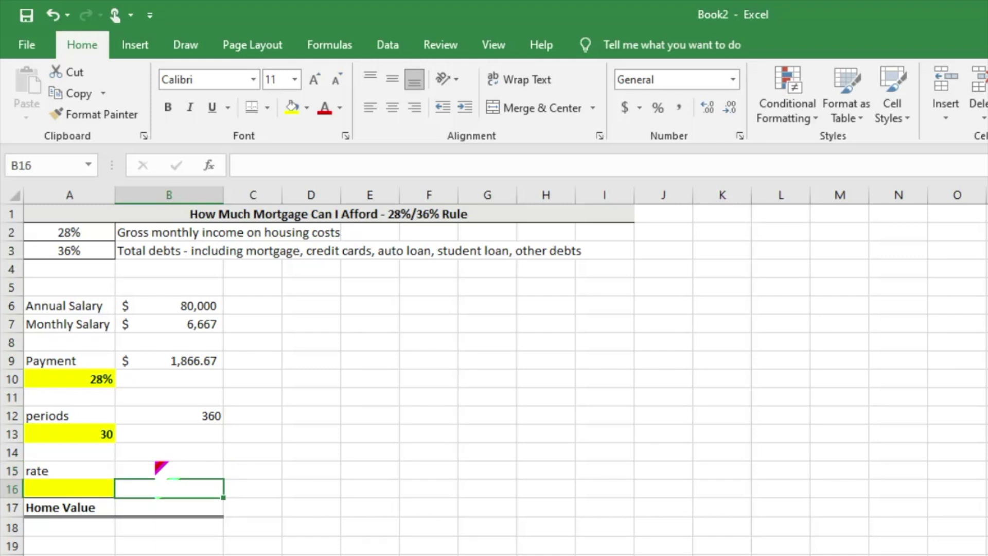
key(Left)
text(3.5)
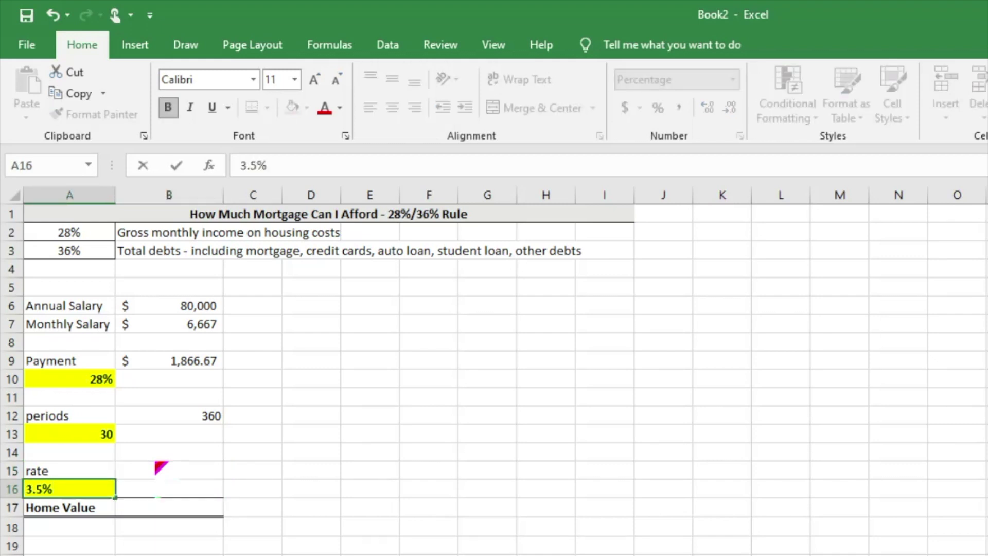
click(156, 464)
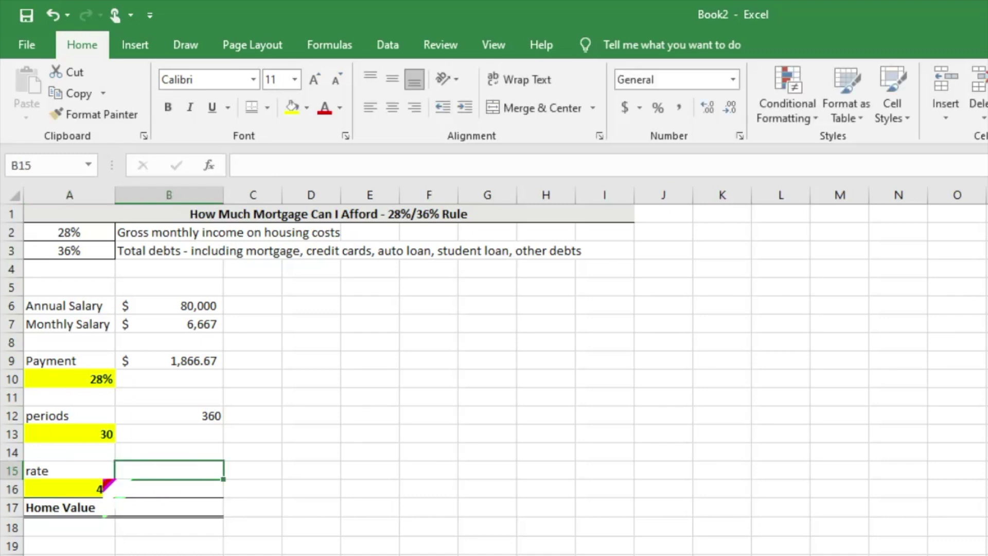
click(103, 489)
click(719, 111)
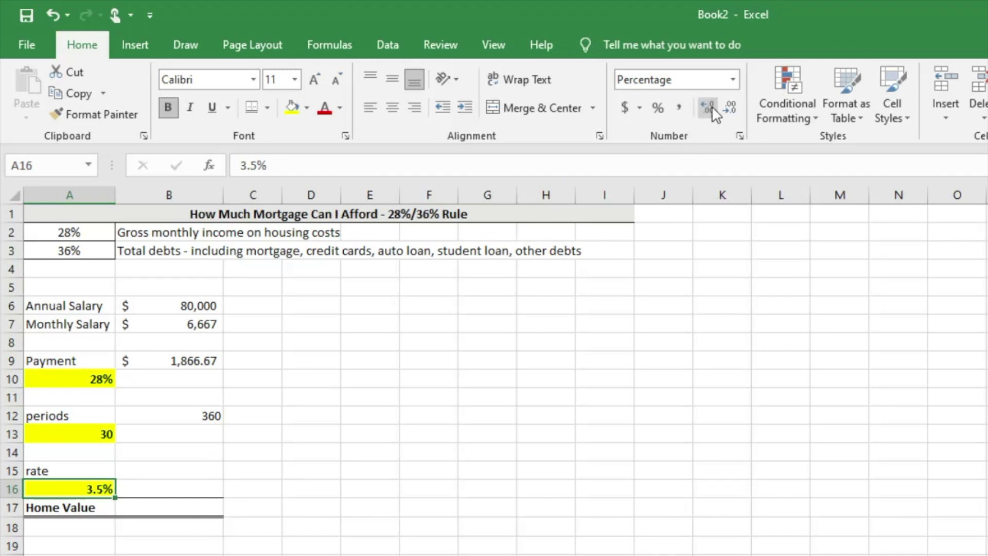
- Make B15 equal =A16/12, showing the 0.002916667 monthly rate
click(176, 470)
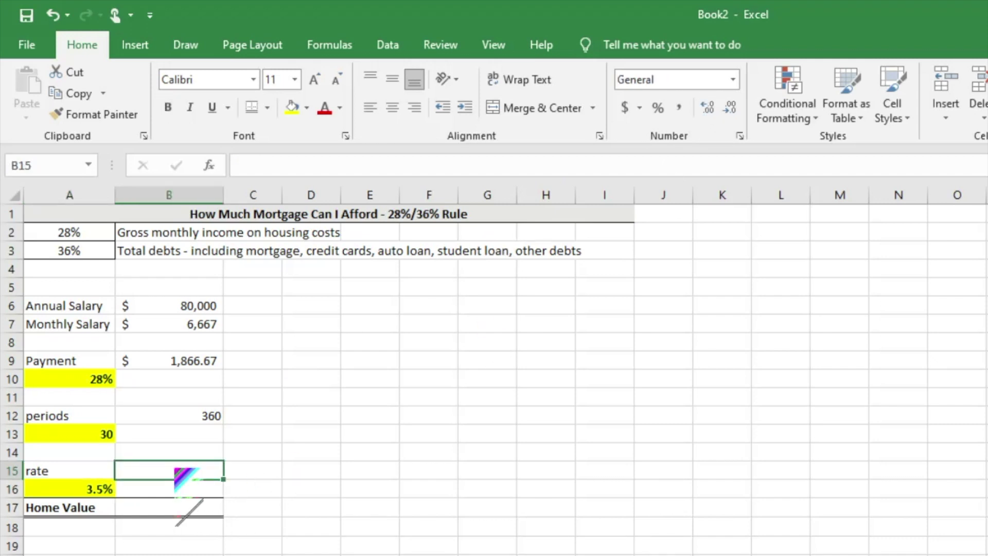
text(=)
click(89, 492)
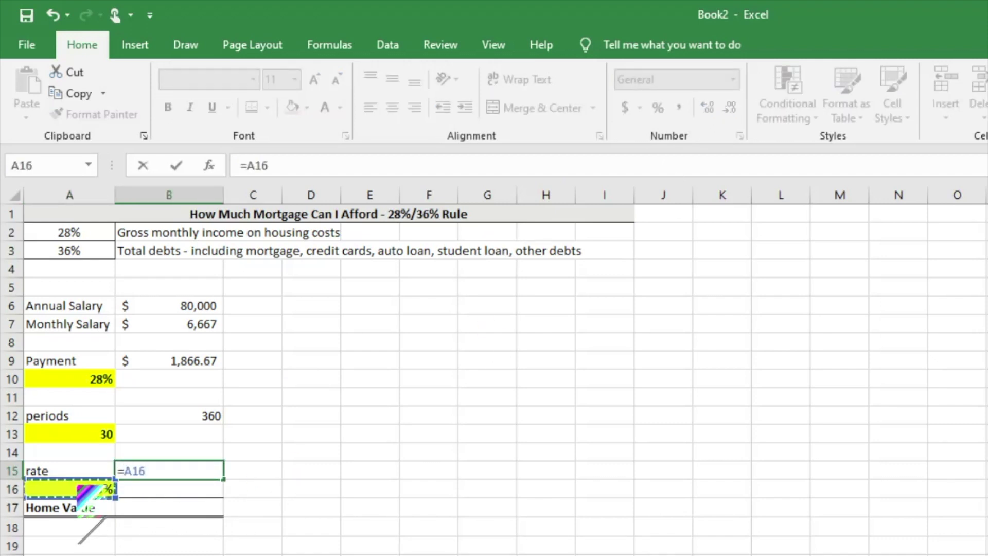
text(/)
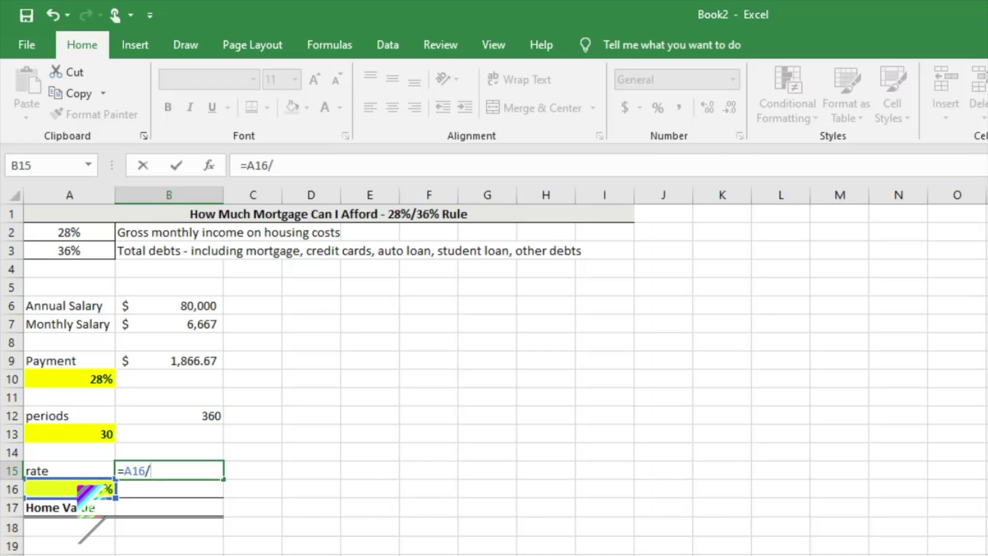
text(12)
key(Return)
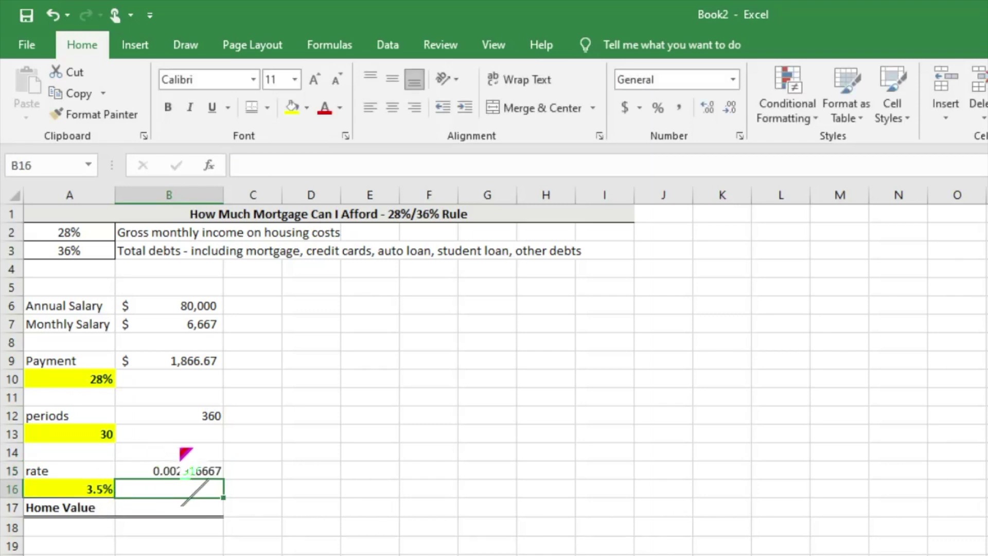
- Enter =PV(B15,B12,B9) in Home Value B17, returning ($415,697.31)
click(175, 508)
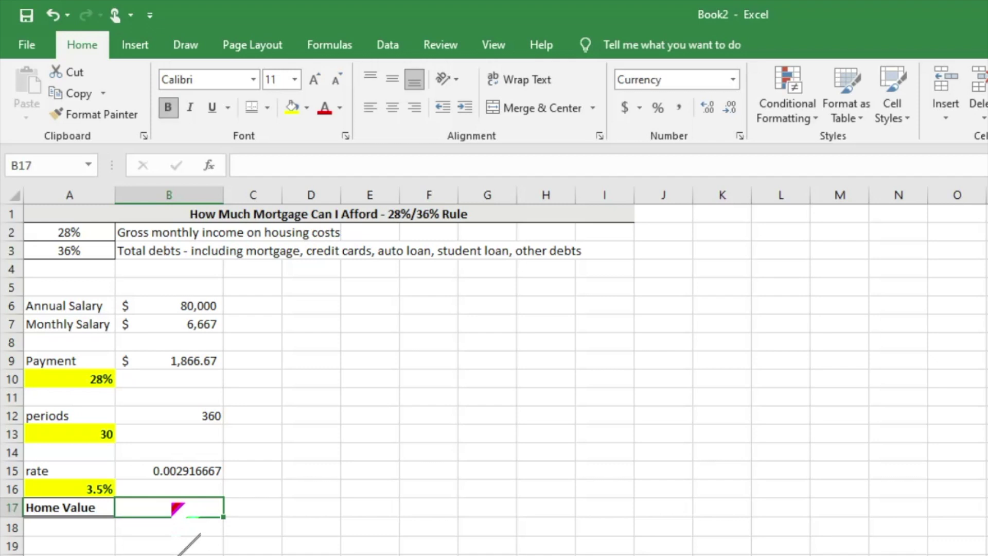
text(=pv)
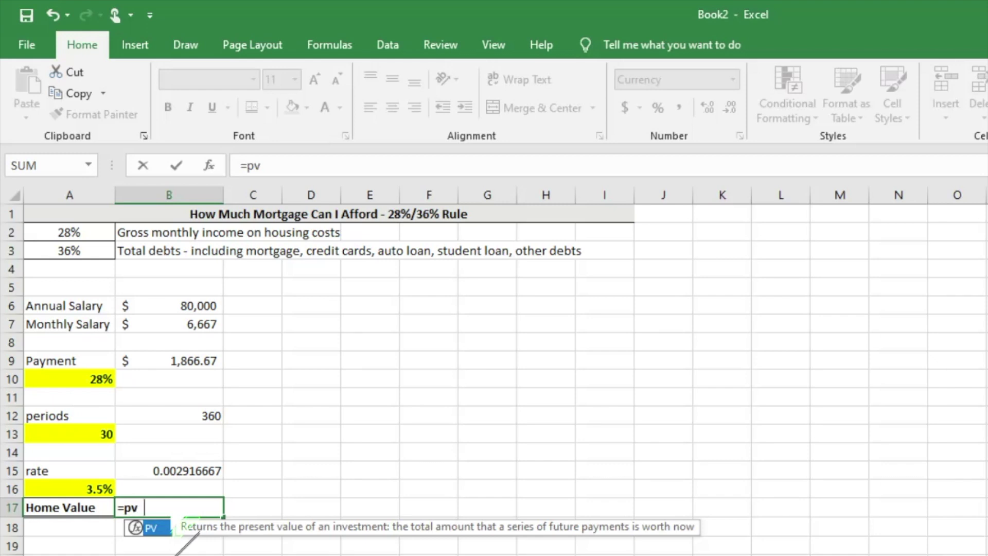
key(Tab)
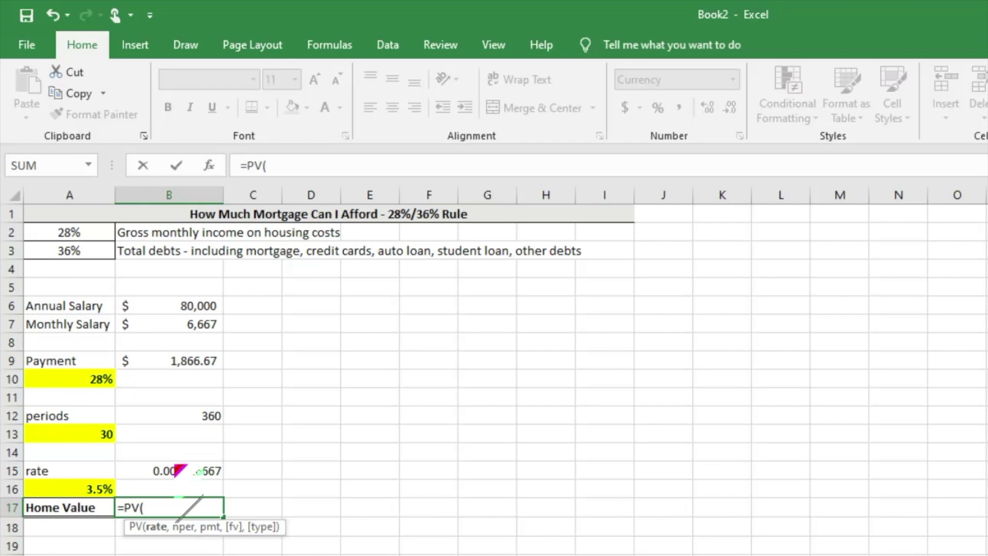
click(179, 471)
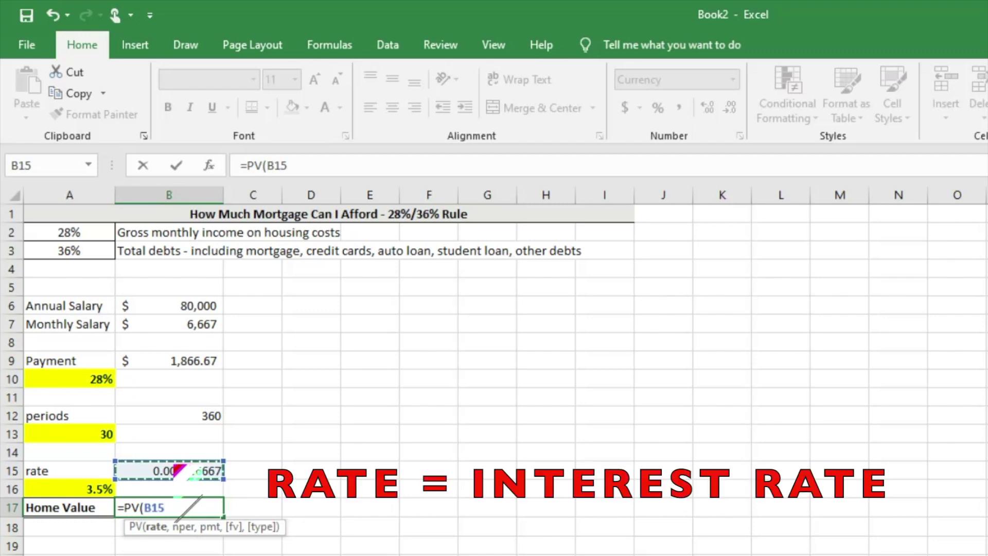
text(,)
click(177, 412)
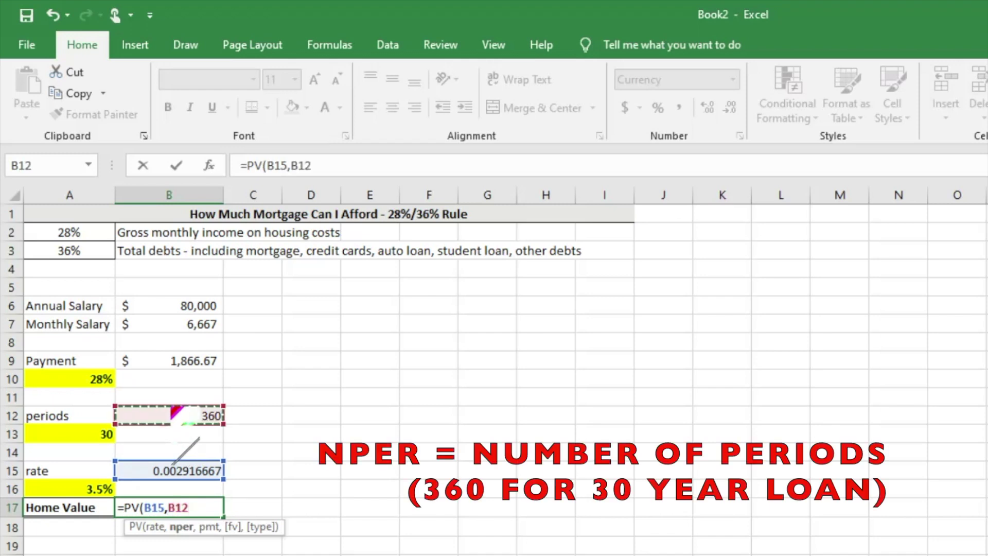
text(,)
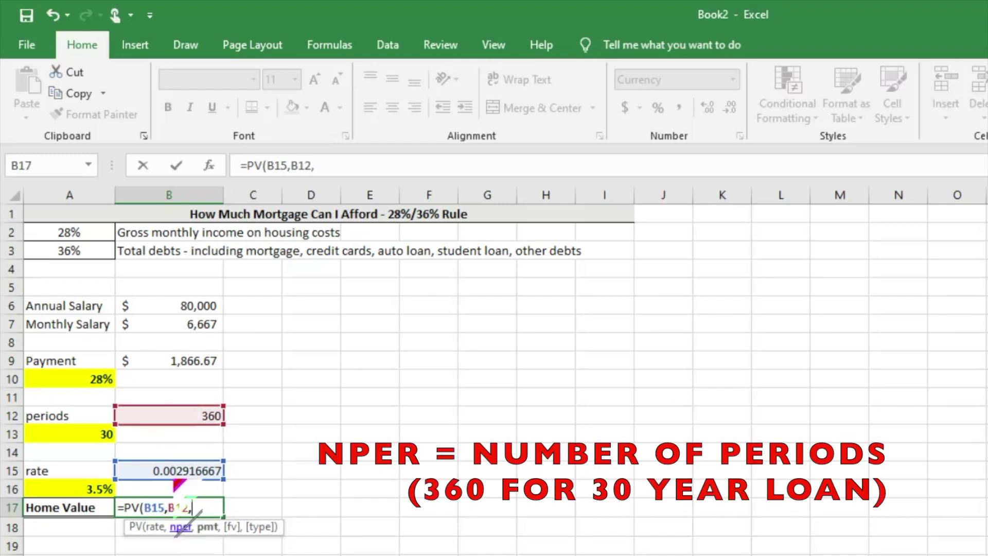
click(166, 358)
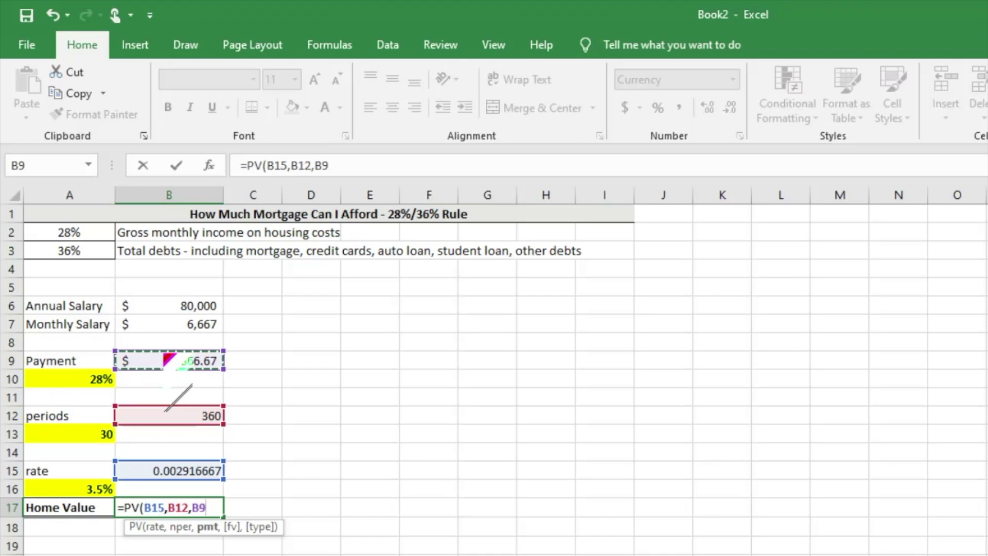
text())
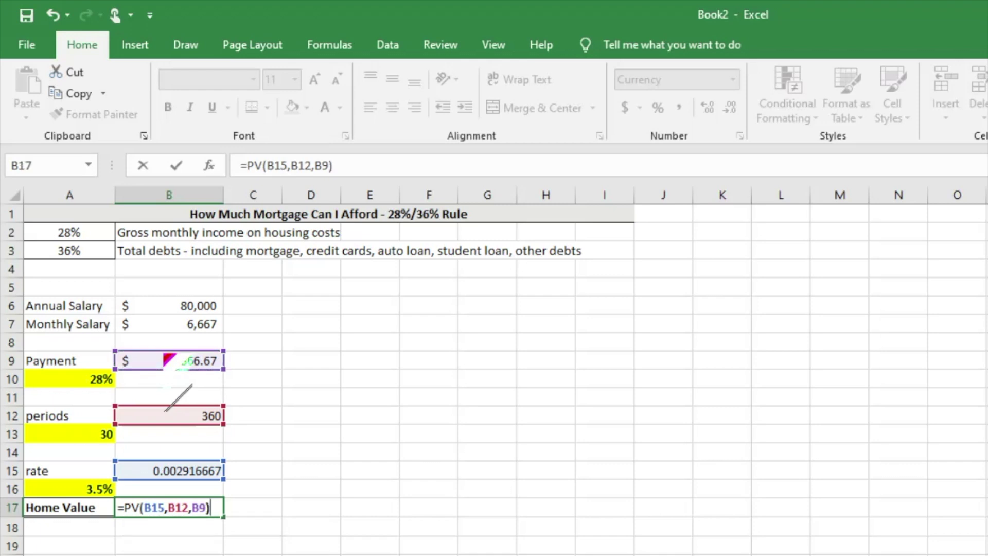
key(Return)
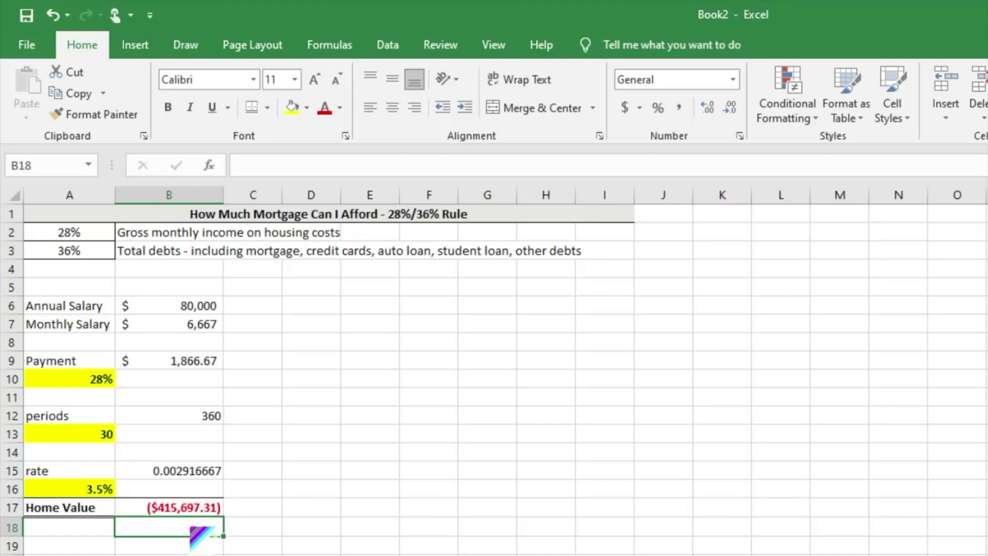
- Change the payment share in A10 to 36%, making Payment $2,400.00
click(105, 380)
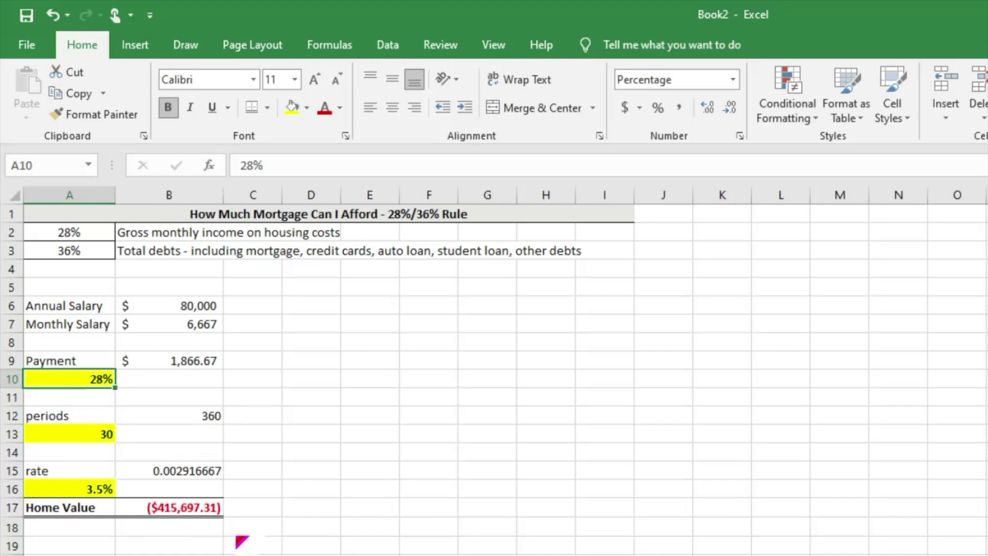
text(36)
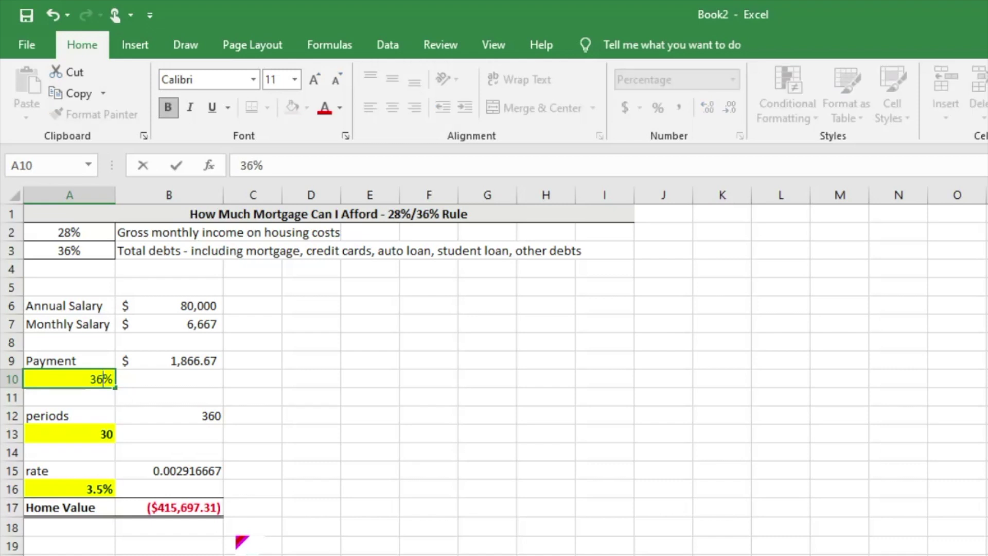
key(Return)
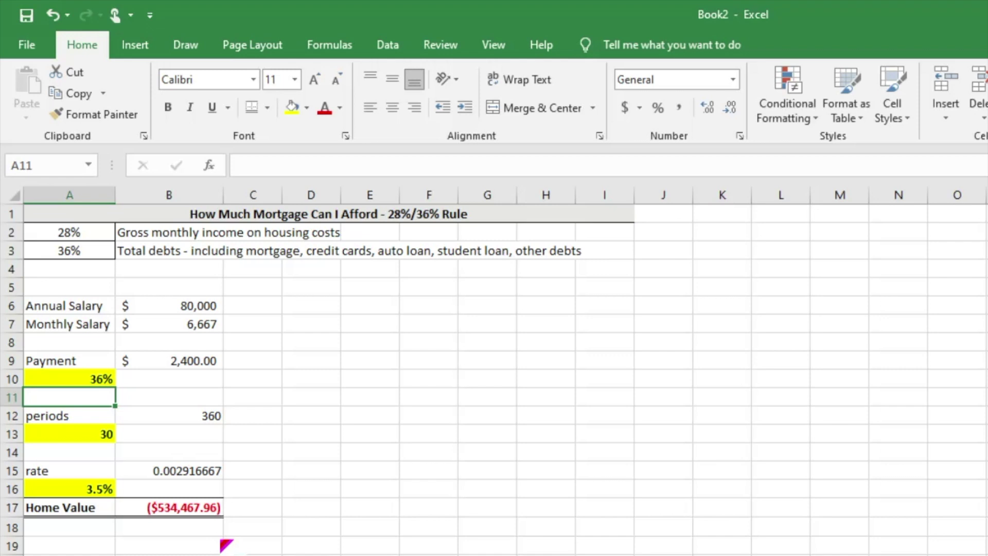
- Try a 4.5% interest rate in A16, then settle on 3%, raising Home Value to ($569,254.52)
click(93, 489)
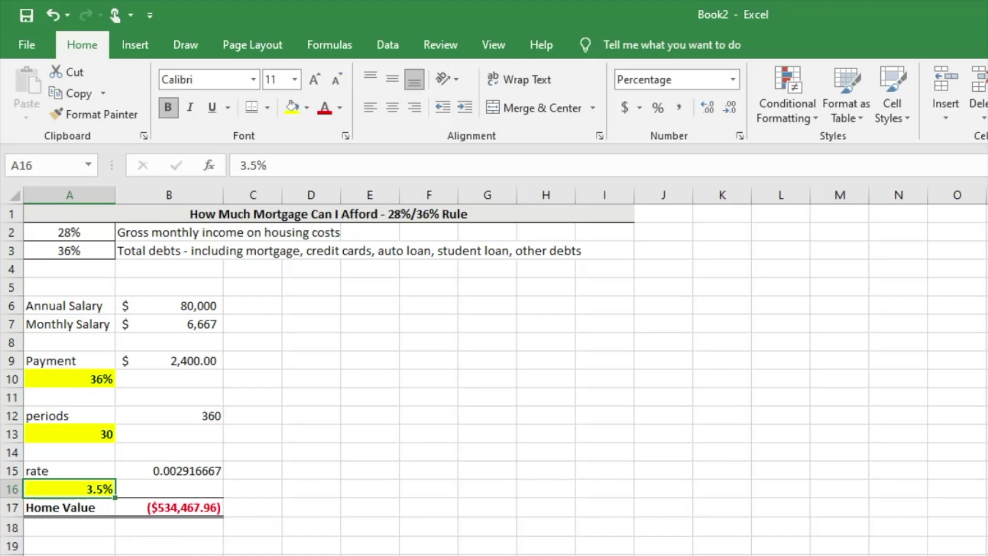
text(4.5)
key(Return)
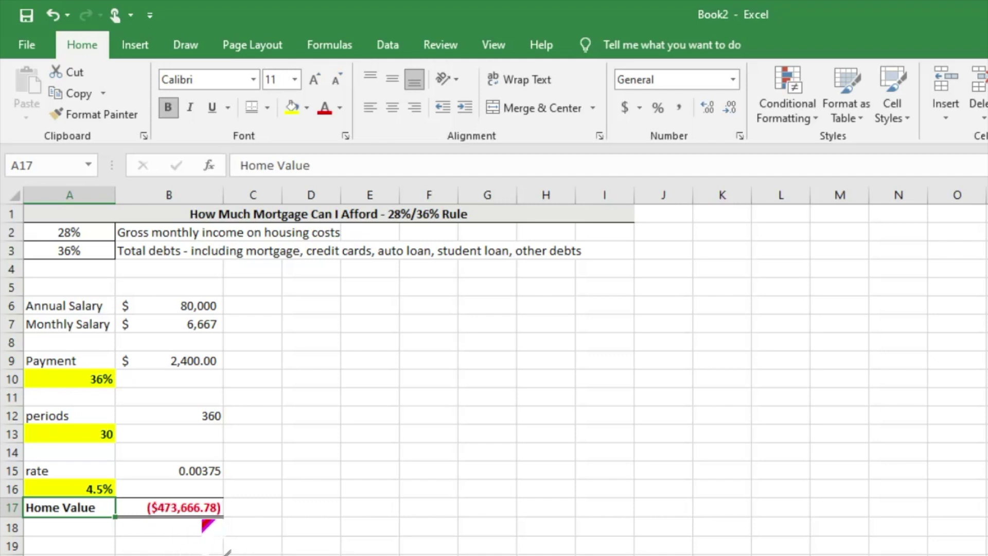
click(90, 489)
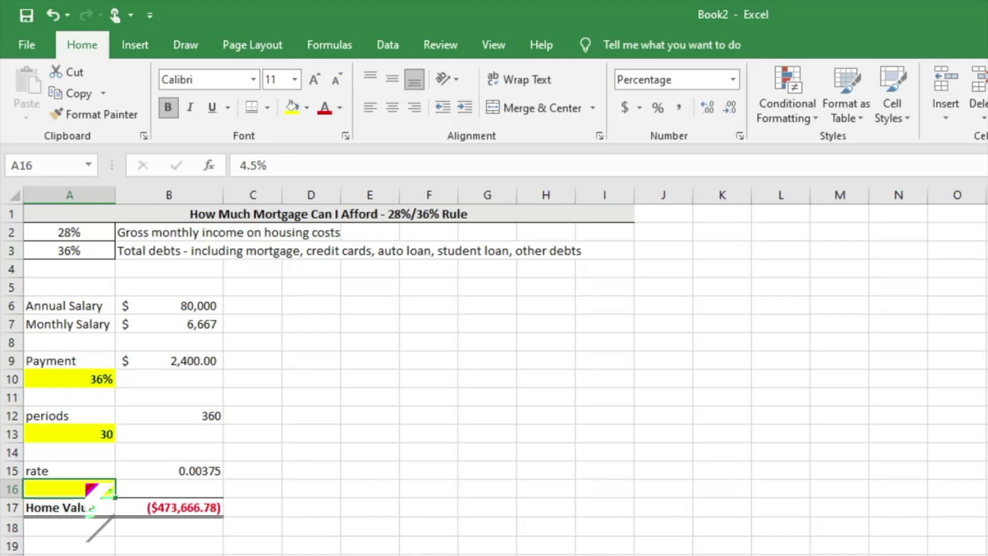
text(3%)
key(Return)
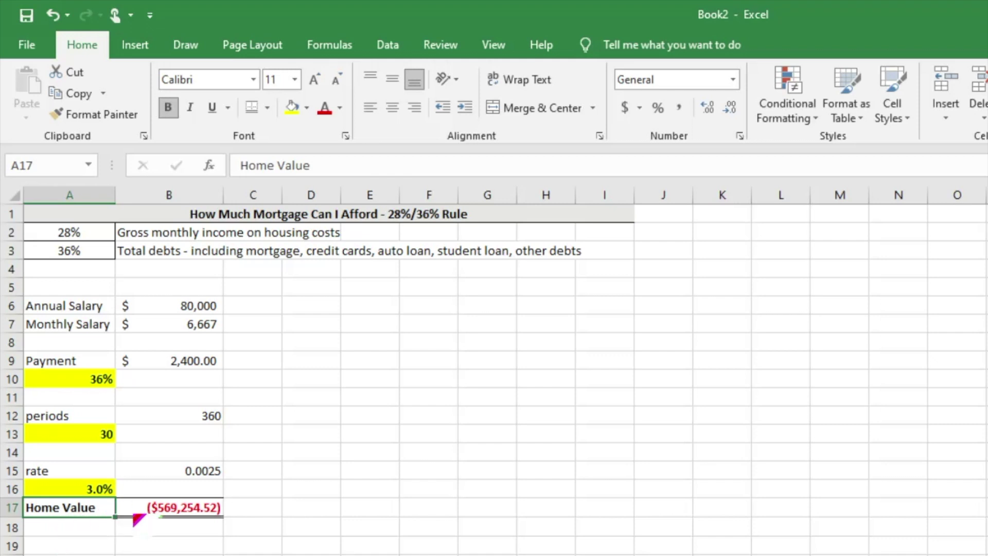
click(84, 429)
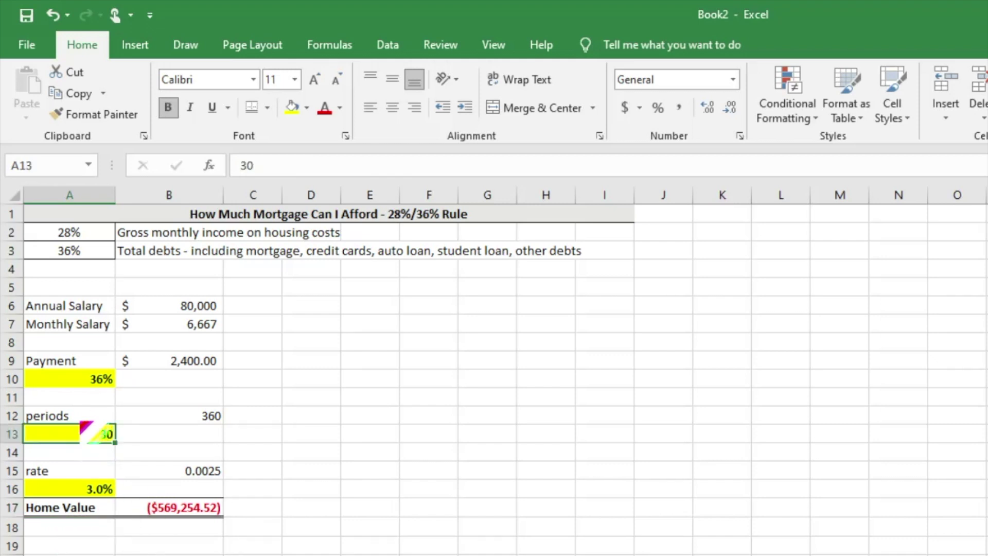
text(15)
key(Return)
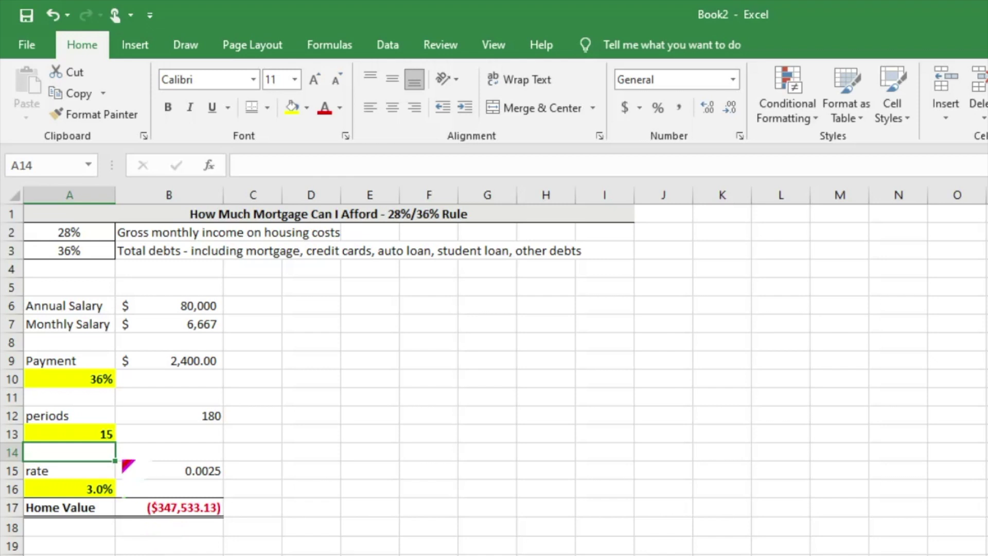
click(97, 434)
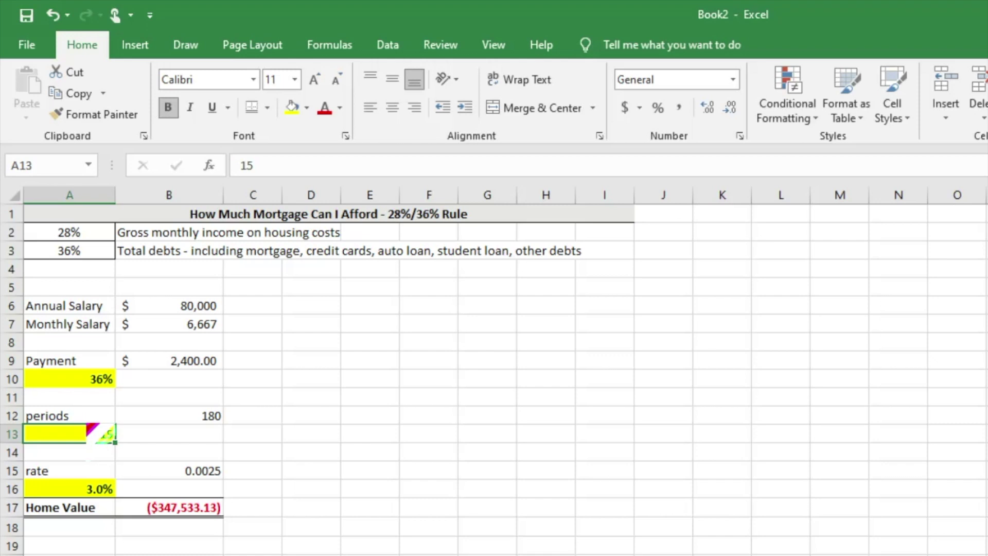
text(30)
key(Return)
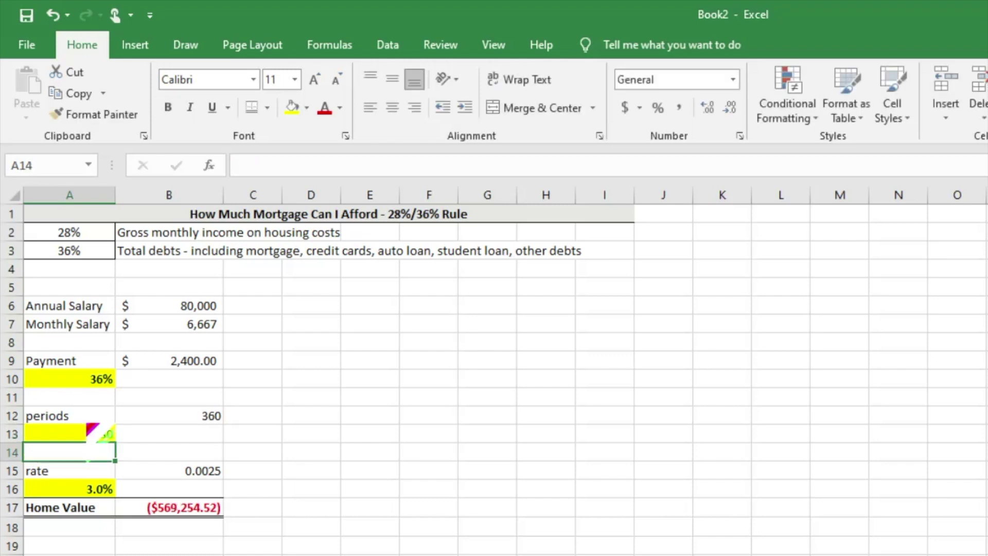